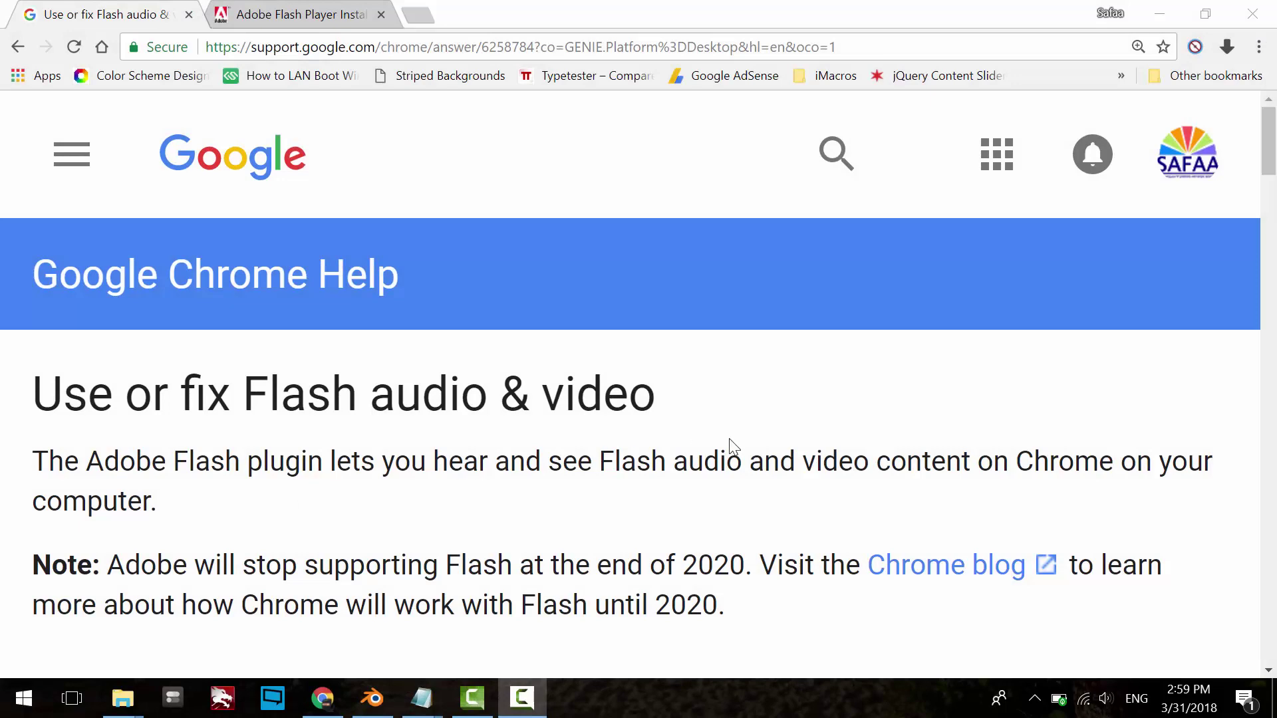
Scroll down through the Google search results for 'flash games'
scroll(1271, 159, "down", 3)
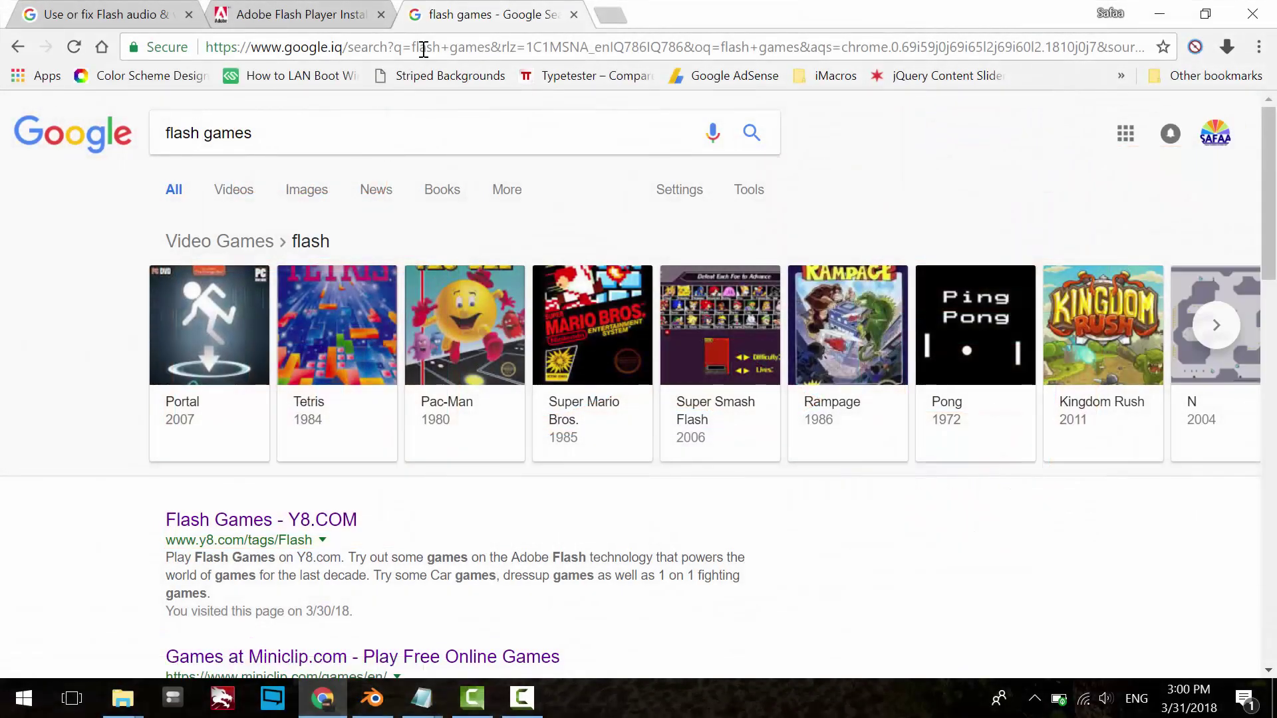
Open Kongregate from the search results and go to its Bunny Flags game page
left_click_drag(1269, 205, 1099, 397)
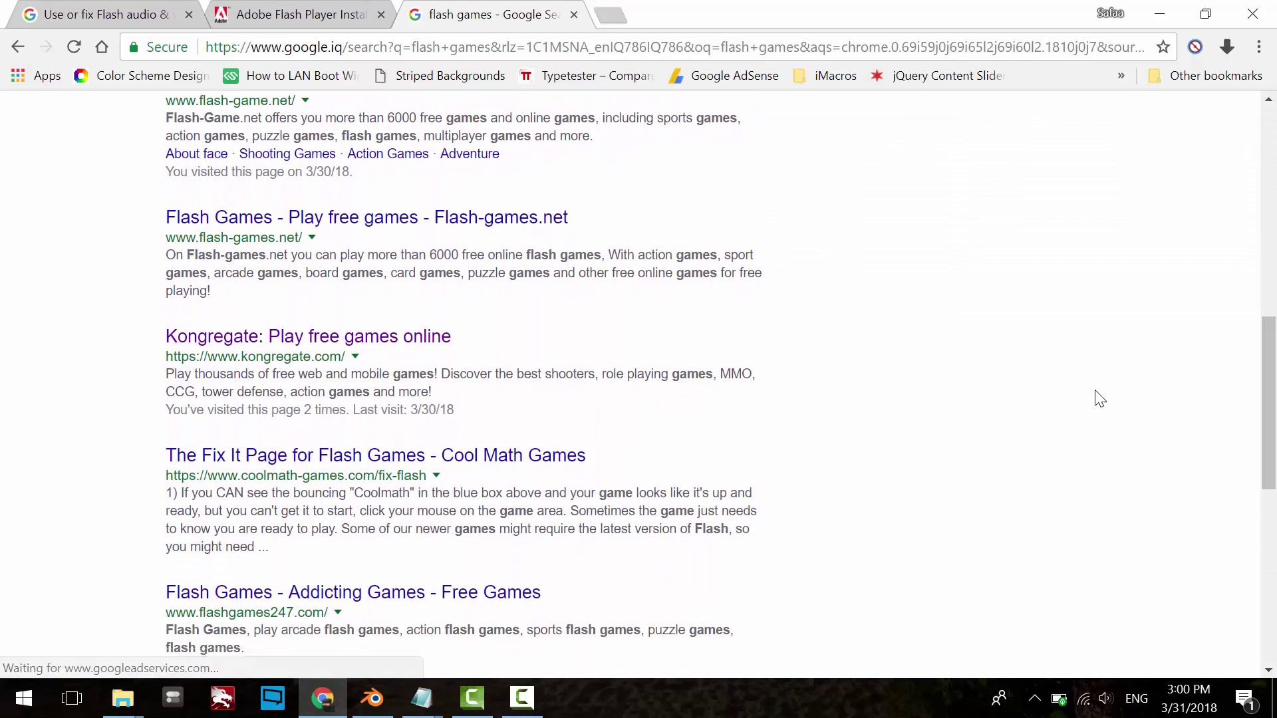
left_click(401, 339)
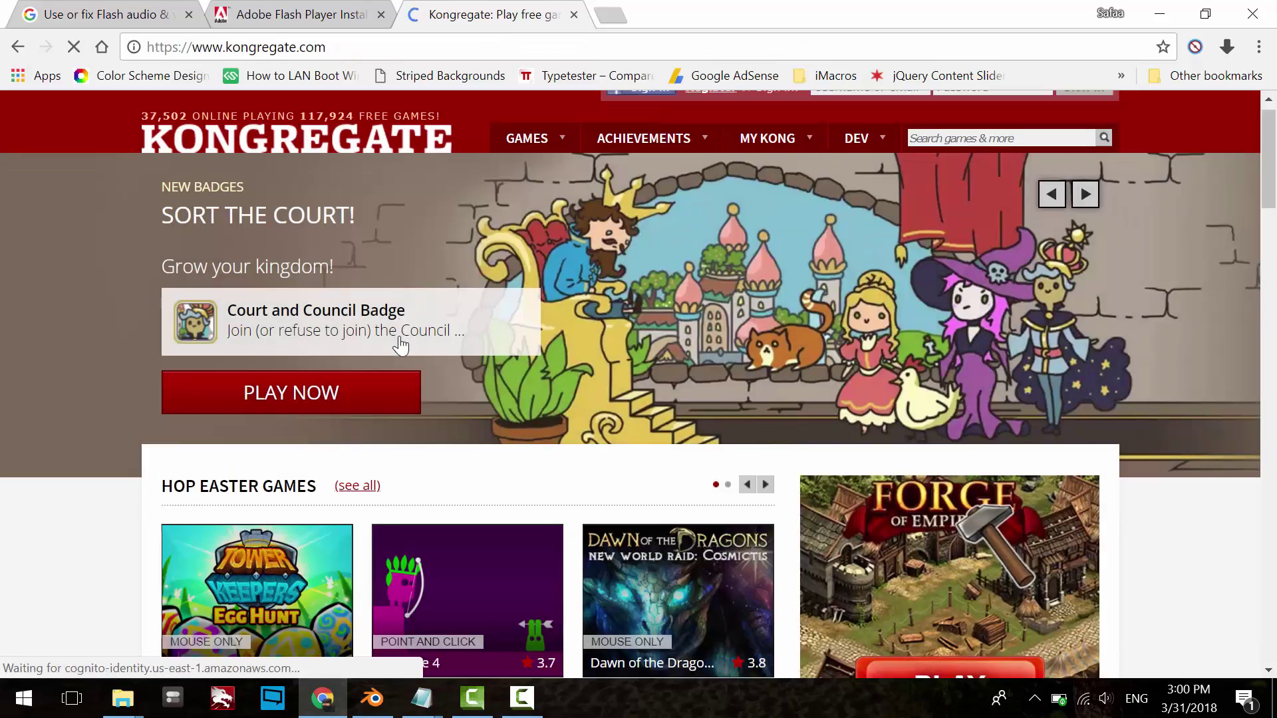
scroll(401, 345, "down", 5)
left_click(499, 366)
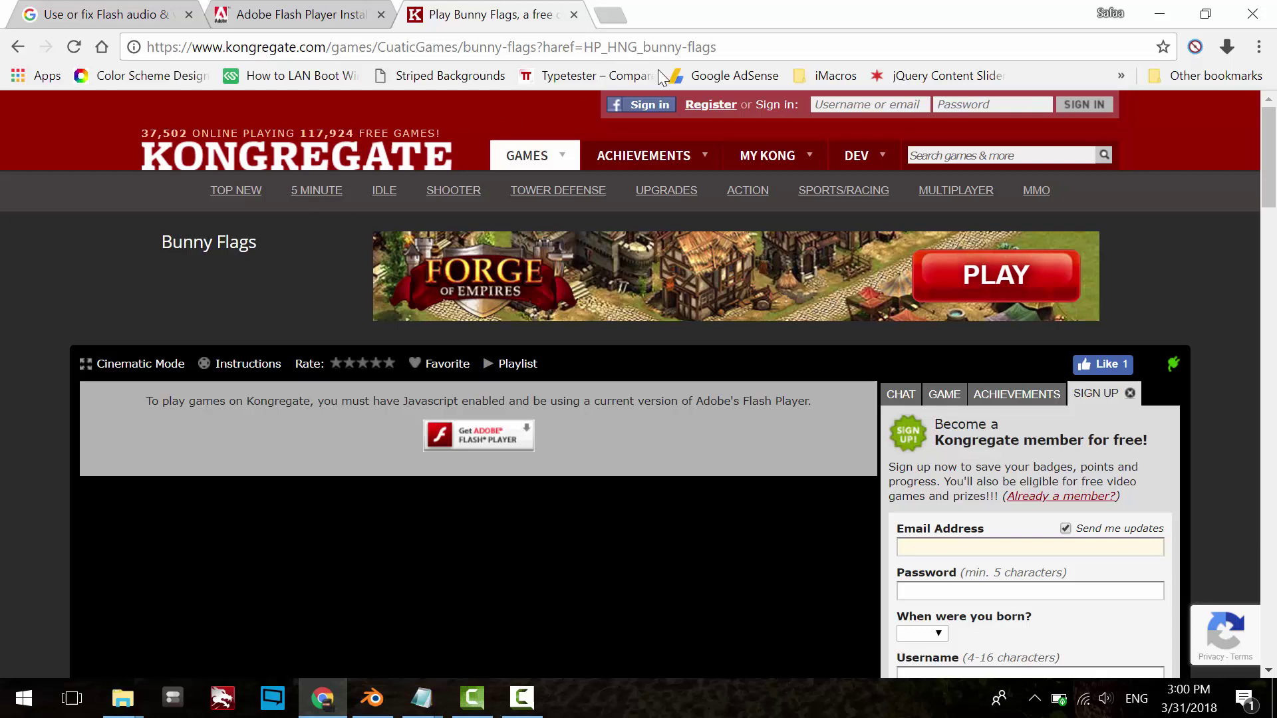
Copy the Bunny Flags page address from the address bar
left_click(745, 44)
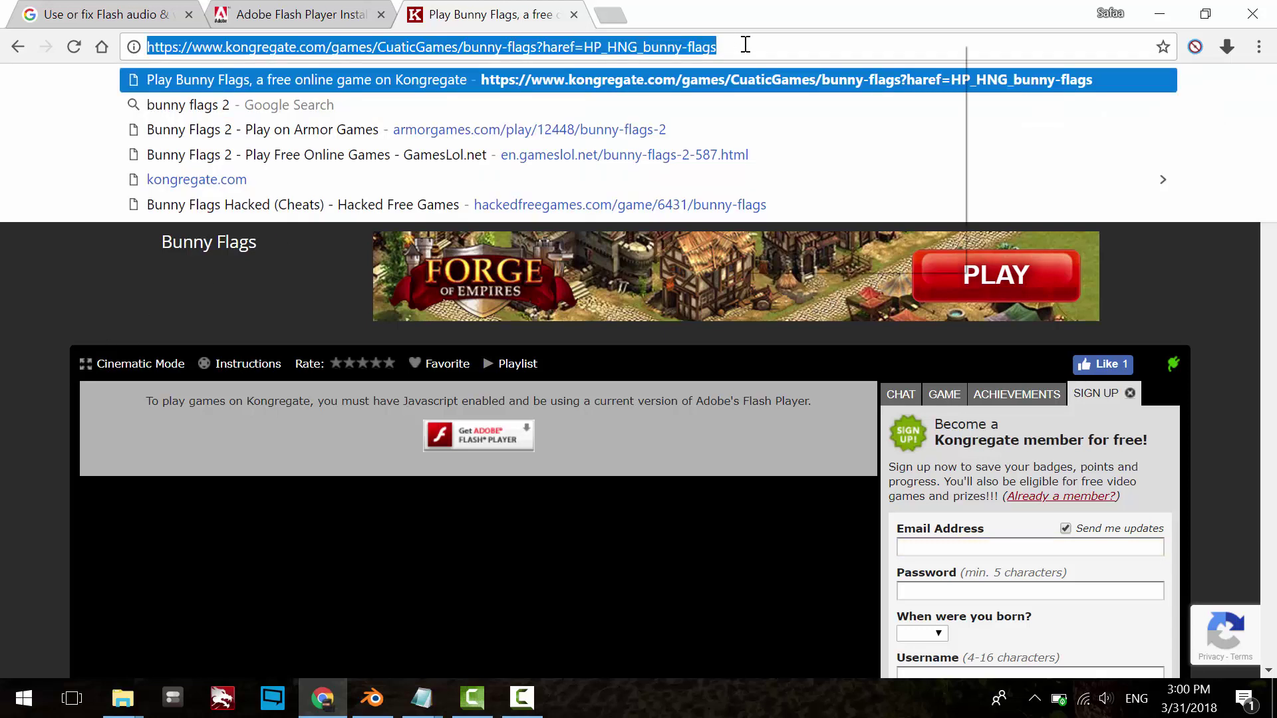
right_click(745, 44)
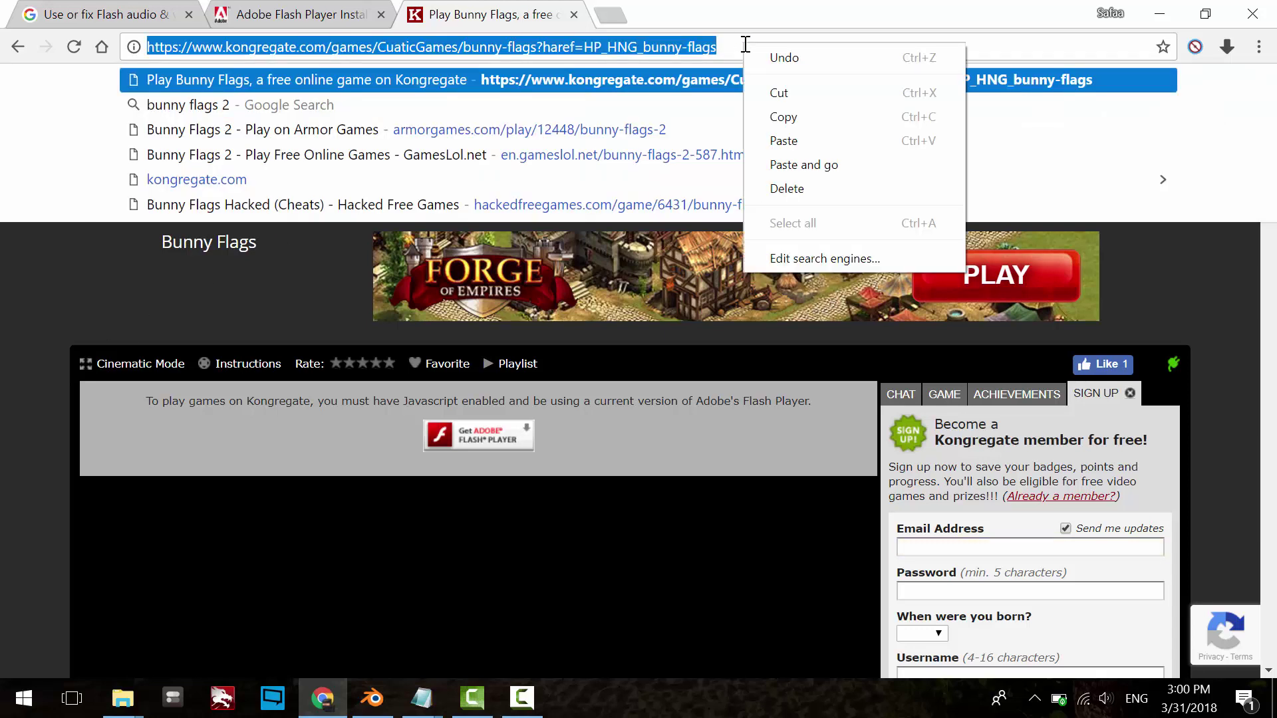
left_click(796, 122)
left_click(37, 330)
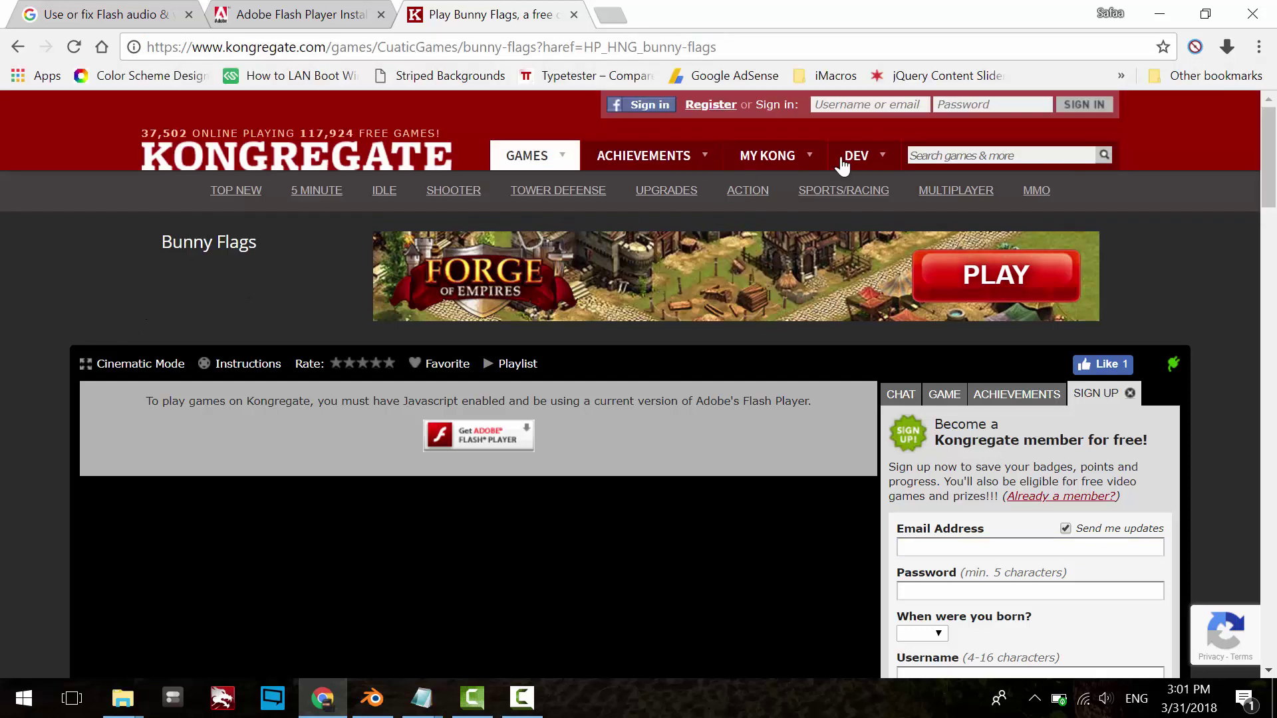
Open a new incognito window and load the copied Bunny Flags address there
left_click(1259, 48)
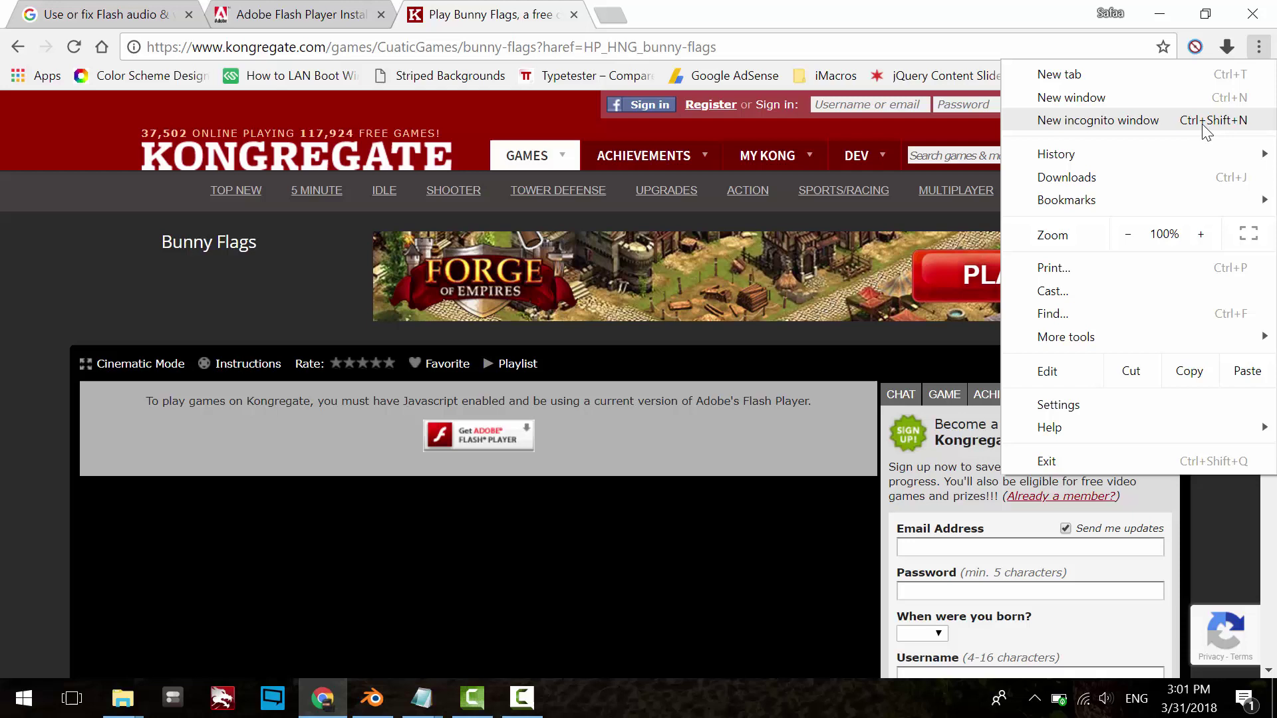
left_click(1178, 123)
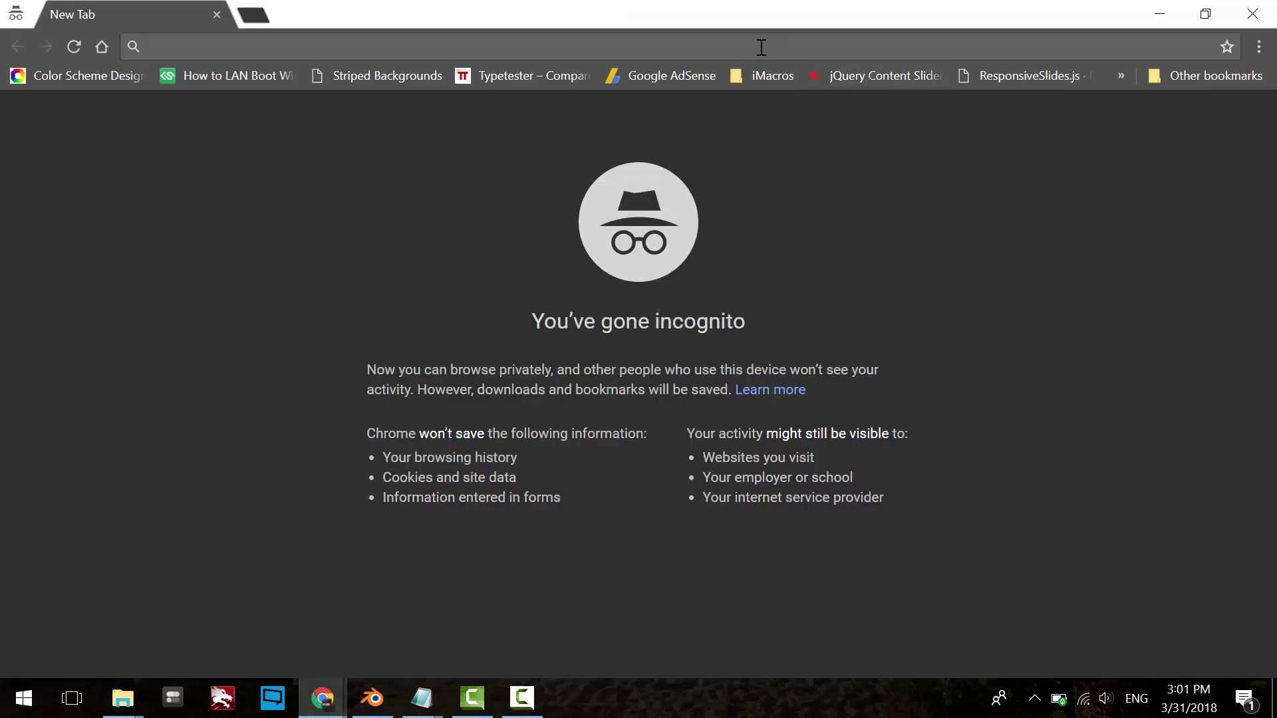
right_click(762, 48)
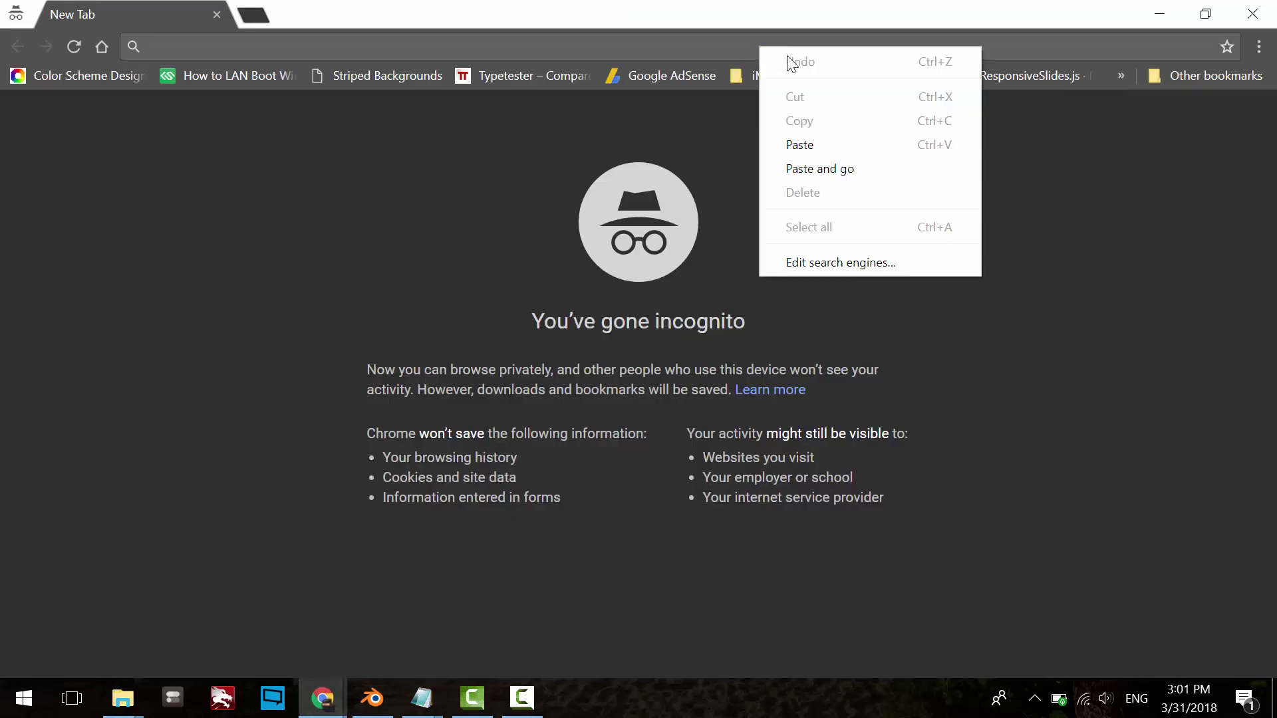
left_click(888, 167)
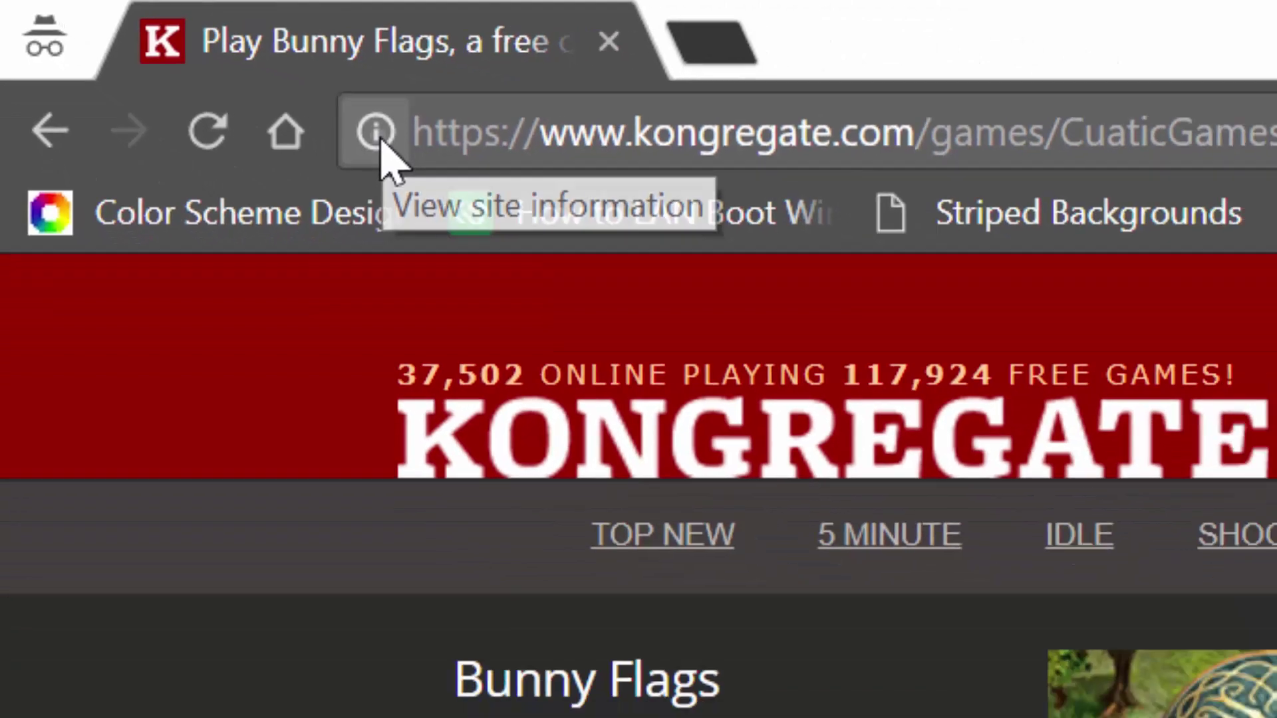
Set Flash to 'Always allow on this site' for Kongregate and reload the Bunny Flags page
left_click(564, 203)
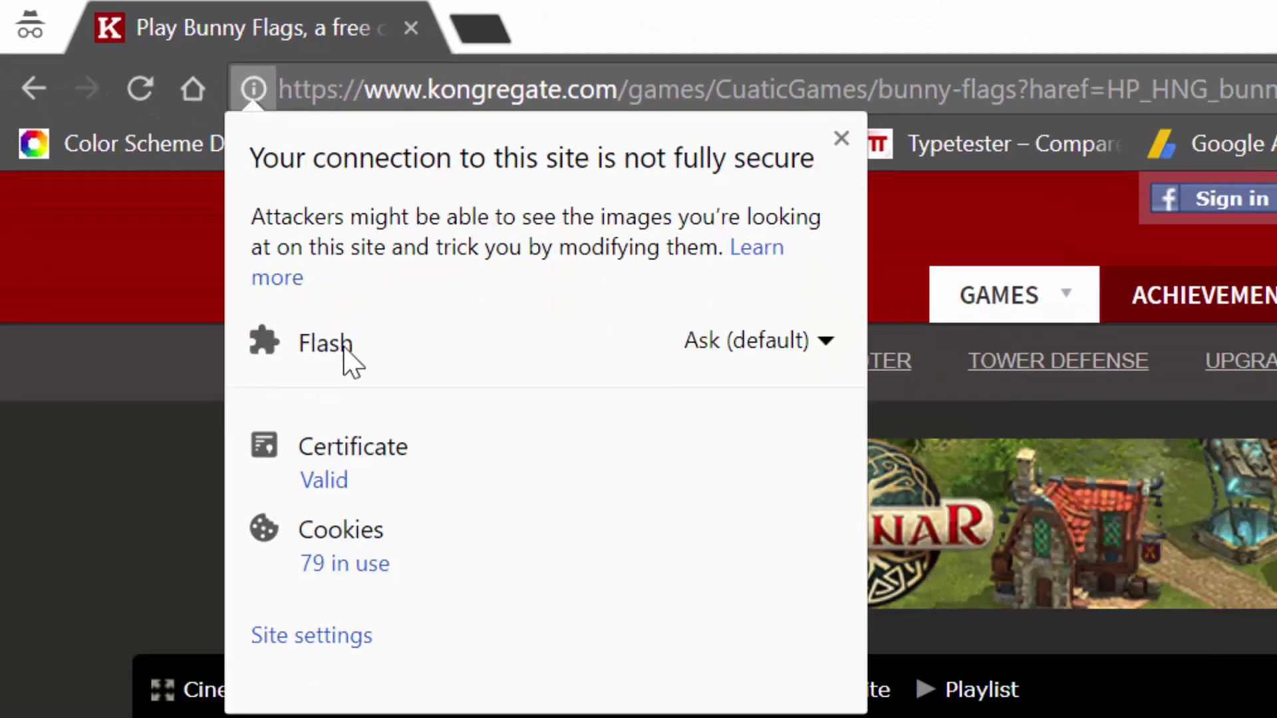
left_click(824, 314)
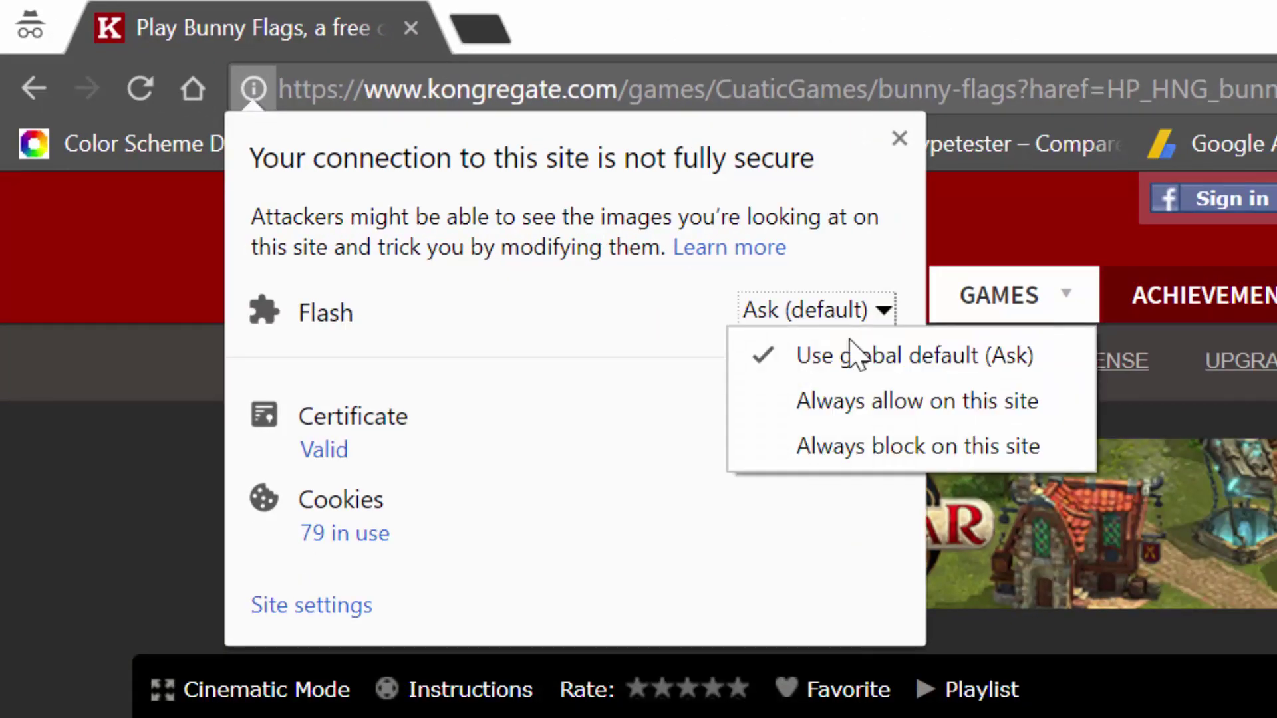
left_click(892, 401)
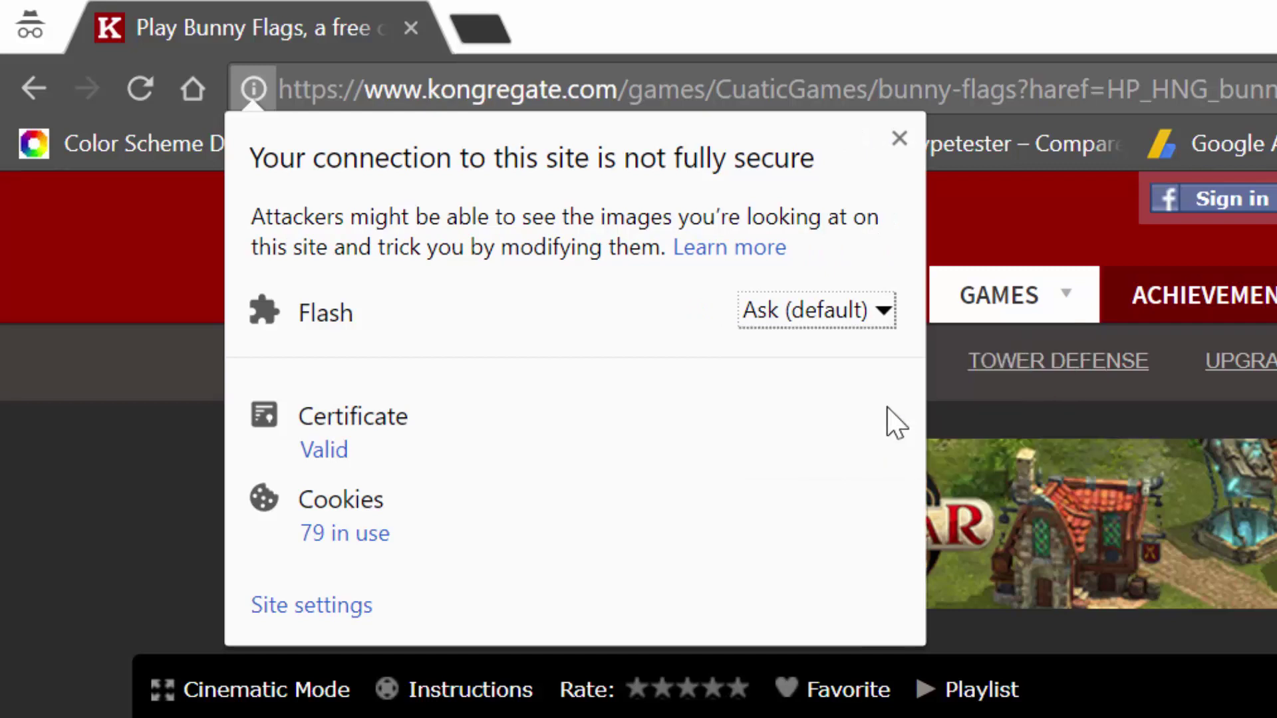
left_click(959, 138)
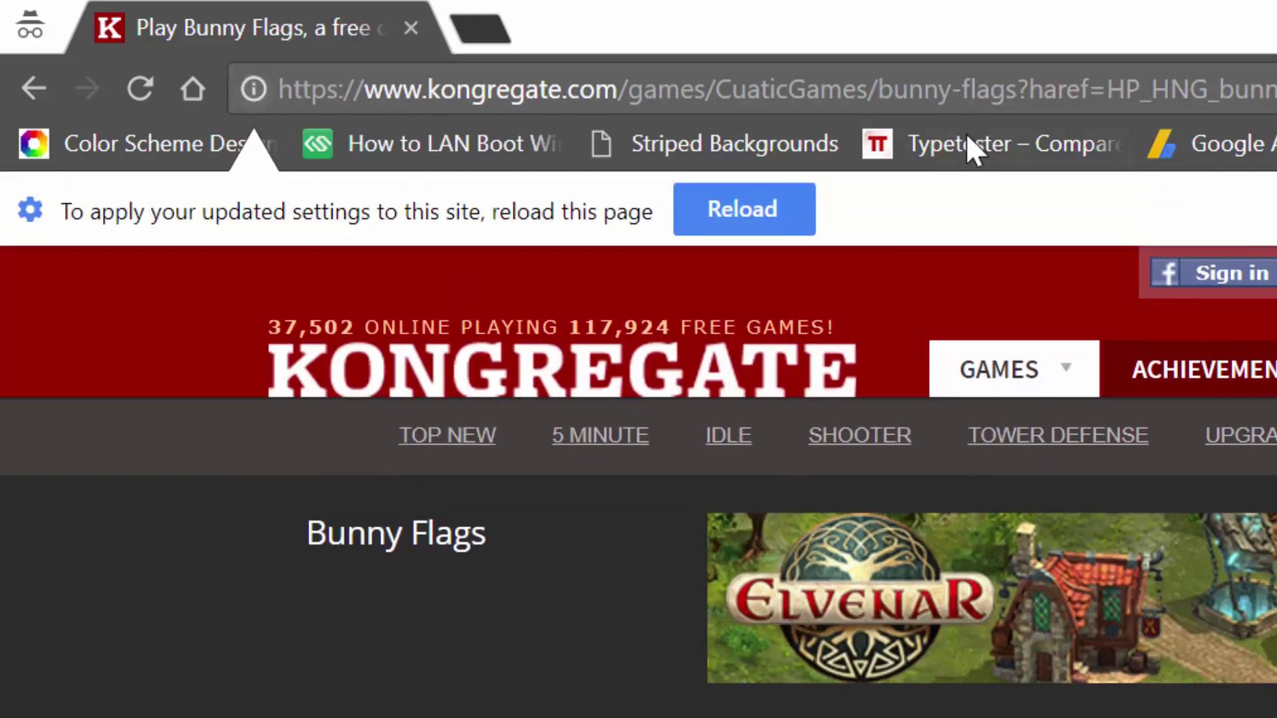
left_click(765, 226)
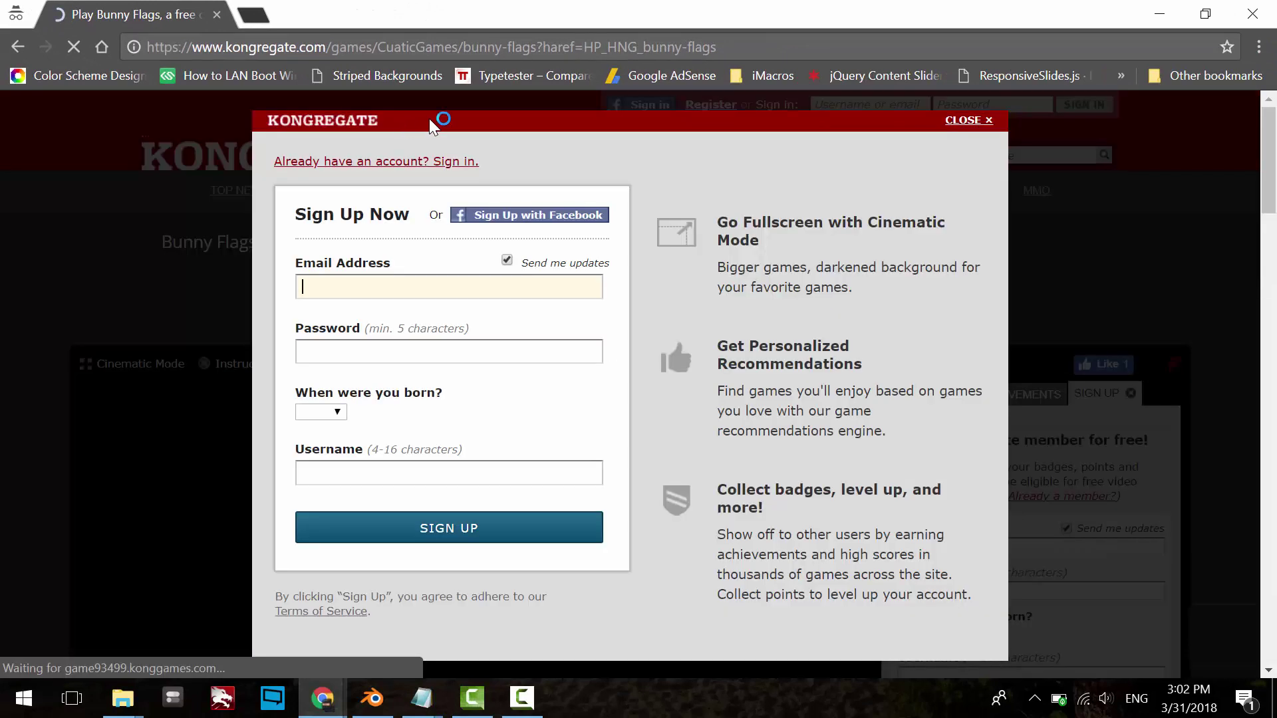
Dismiss the sign-up pop-up and create a new White Rabbit profile in the top slot
left_click(964, 121)
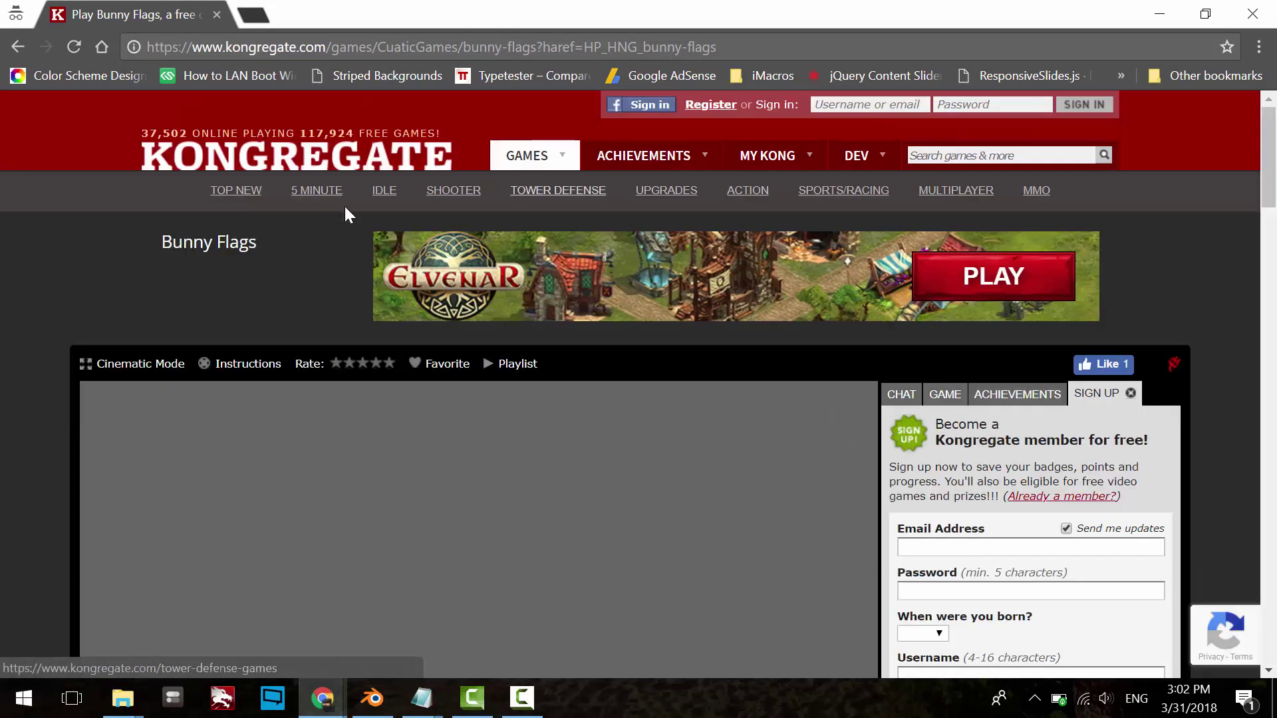
scroll(56, 326, "down", 5)
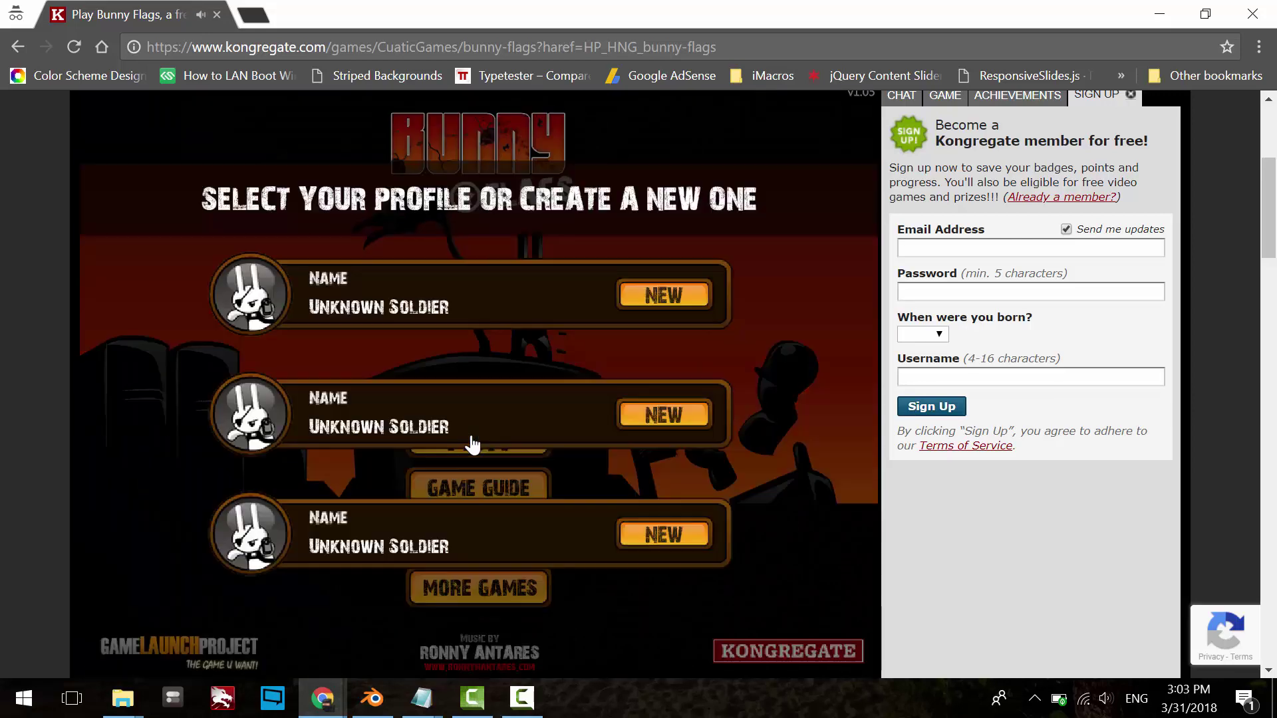
left_click(664, 303)
left_click(662, 276)
Start the first level on Casual, skip the defend-the-flag tip, and move with D, W, A
left_click(263, 285)
left_click(388, 285)
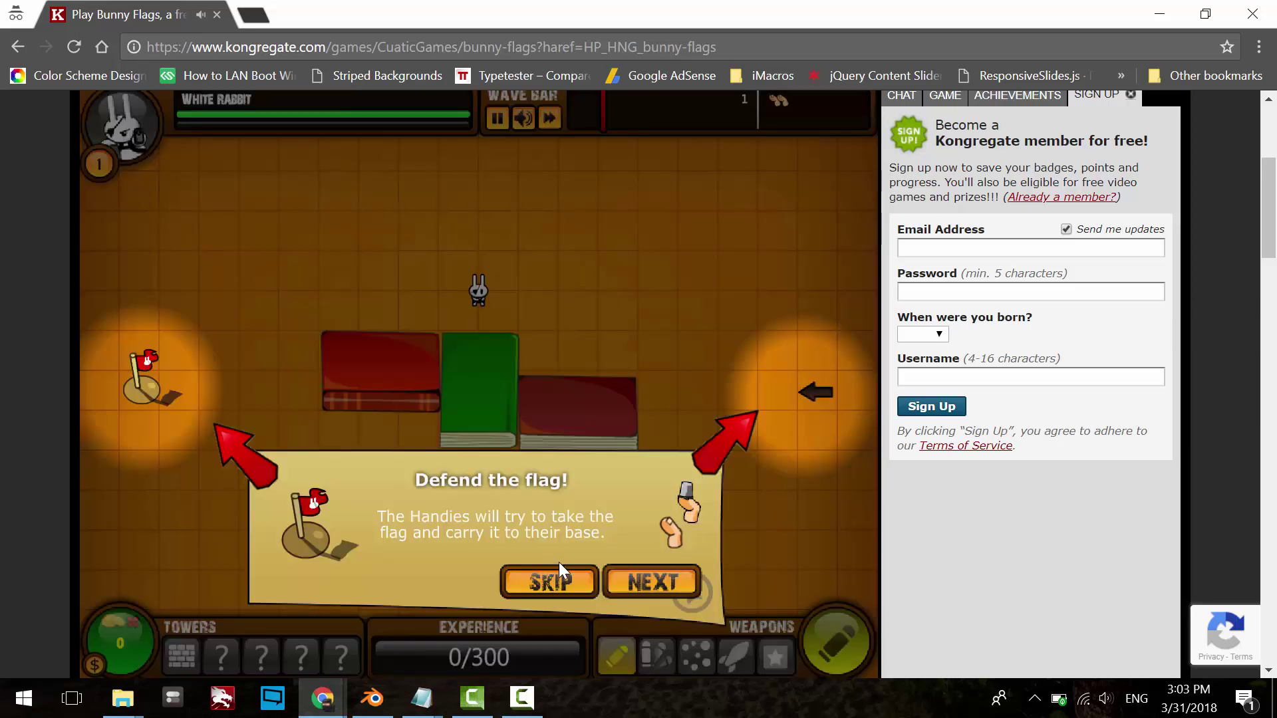
left_click(542, 583)
key("d")
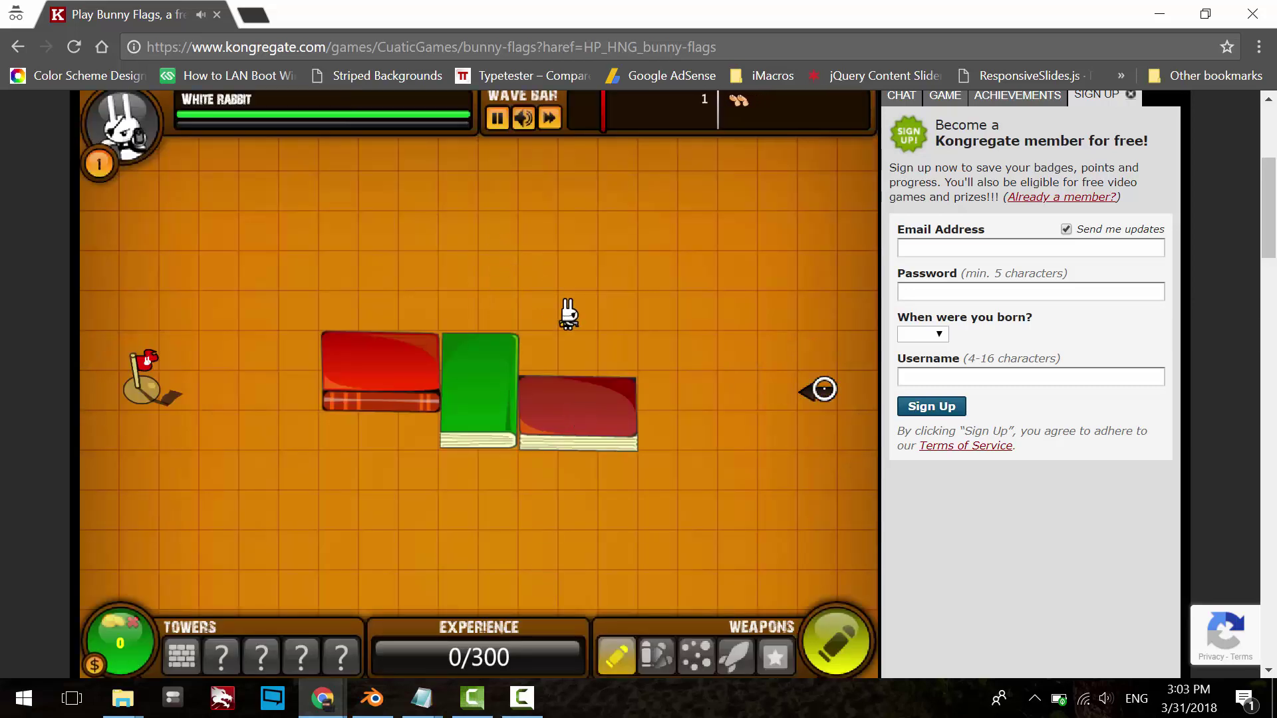
key("w")
key("w")
key("a")
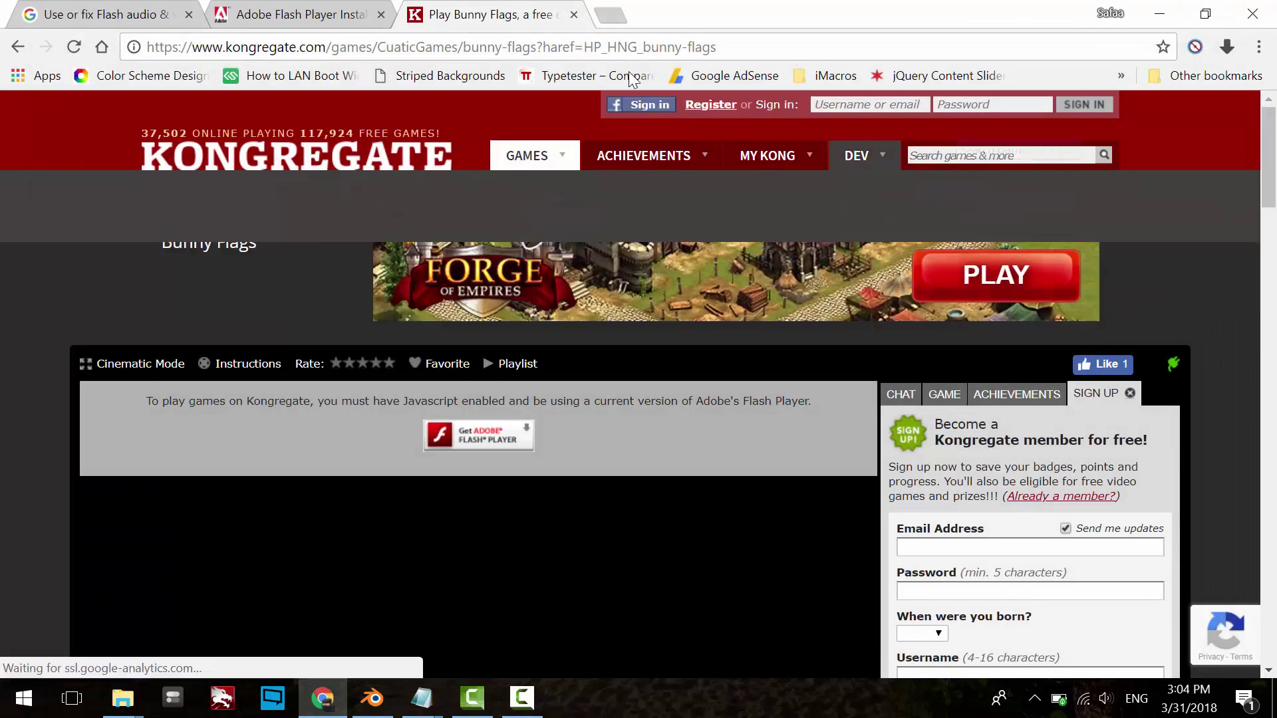
Close the Kongregate game tab and return to the Adobe Flash Player download page
left_click(576, 20)
left_click(576, 38)
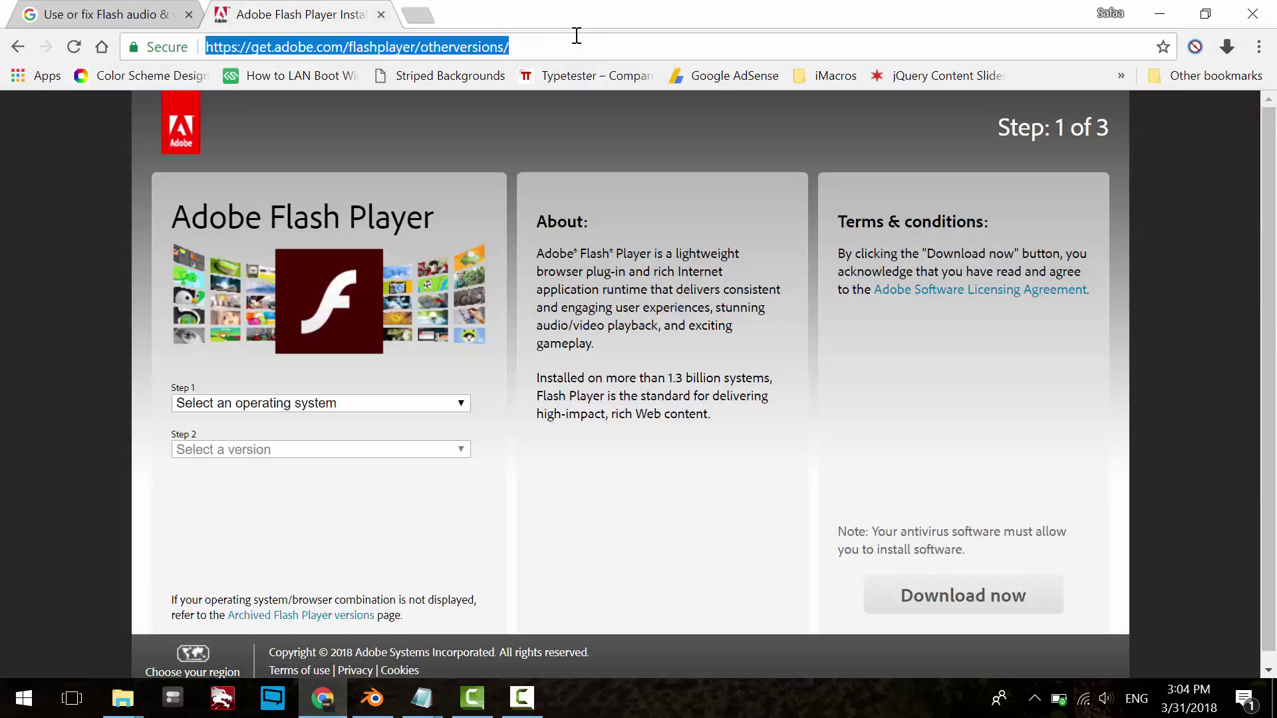
left_click(559, 42)
left_click(512, 258)
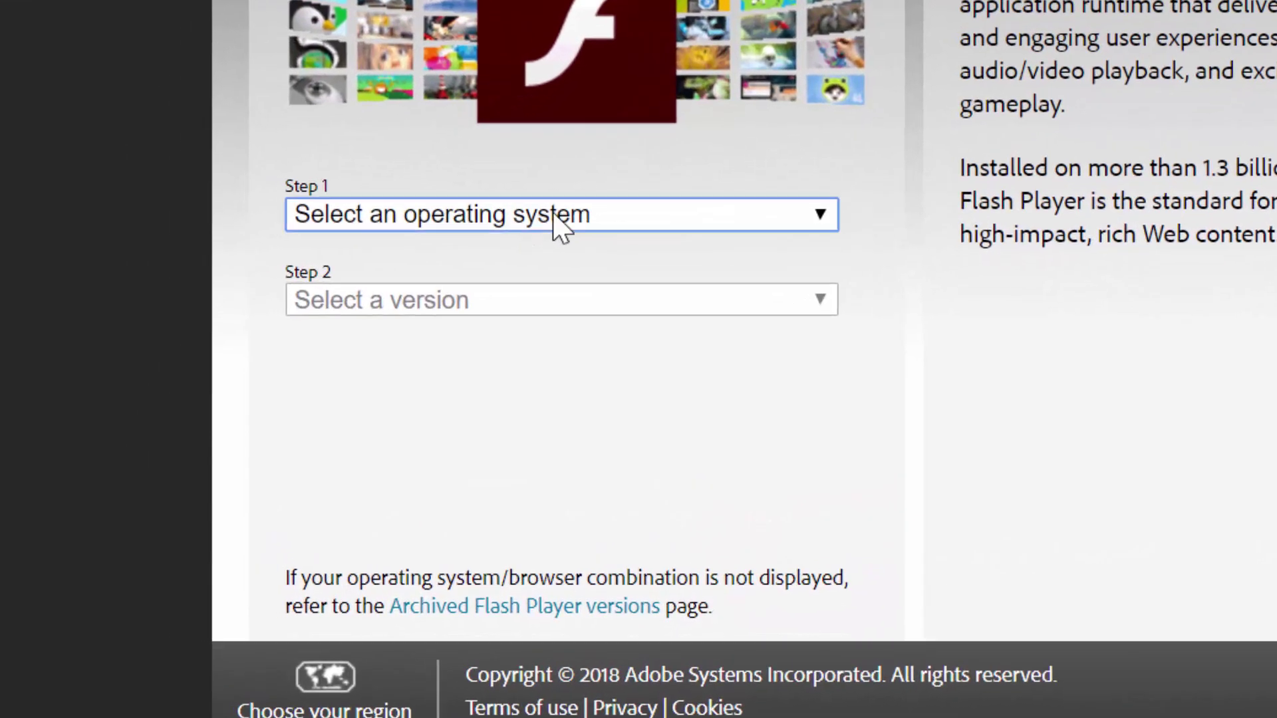
Pick Windows 10/Windows 8 and FP 29 for Opera and Chromium - PPAPI, unticking both McAfee offers
left_click(317, 404)
left_click(569, 270)
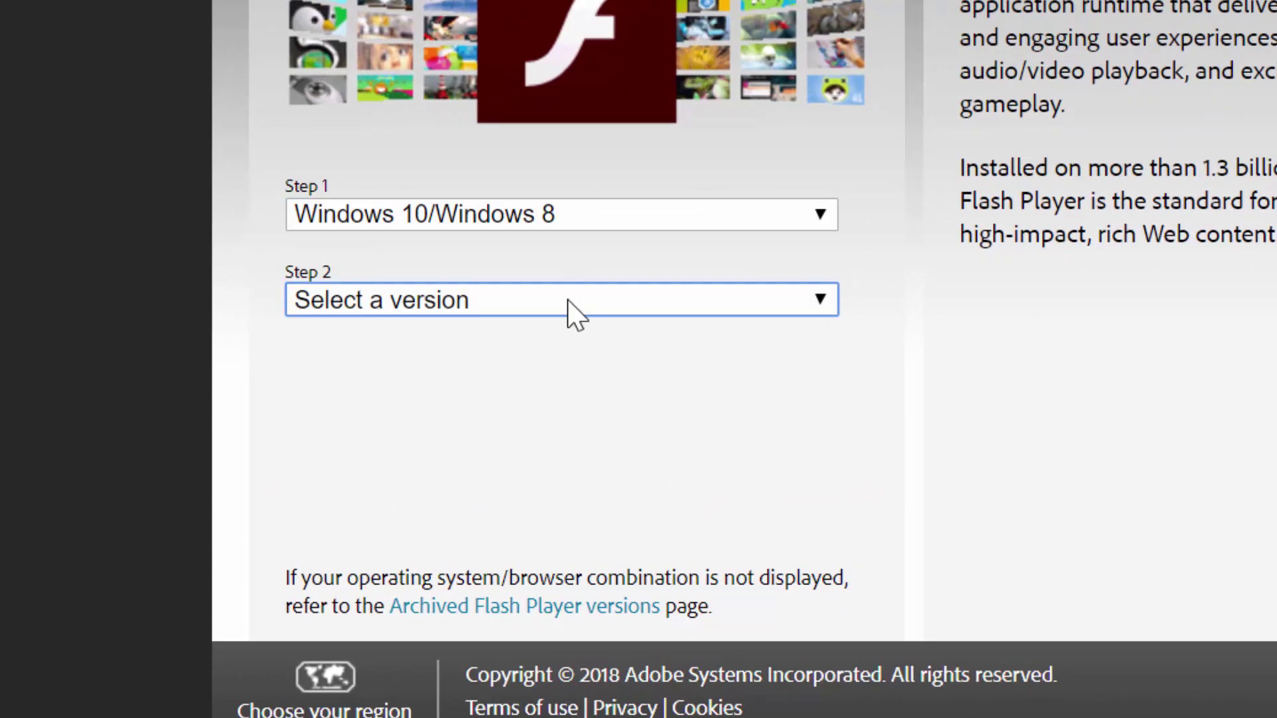
left_click(568, 300)
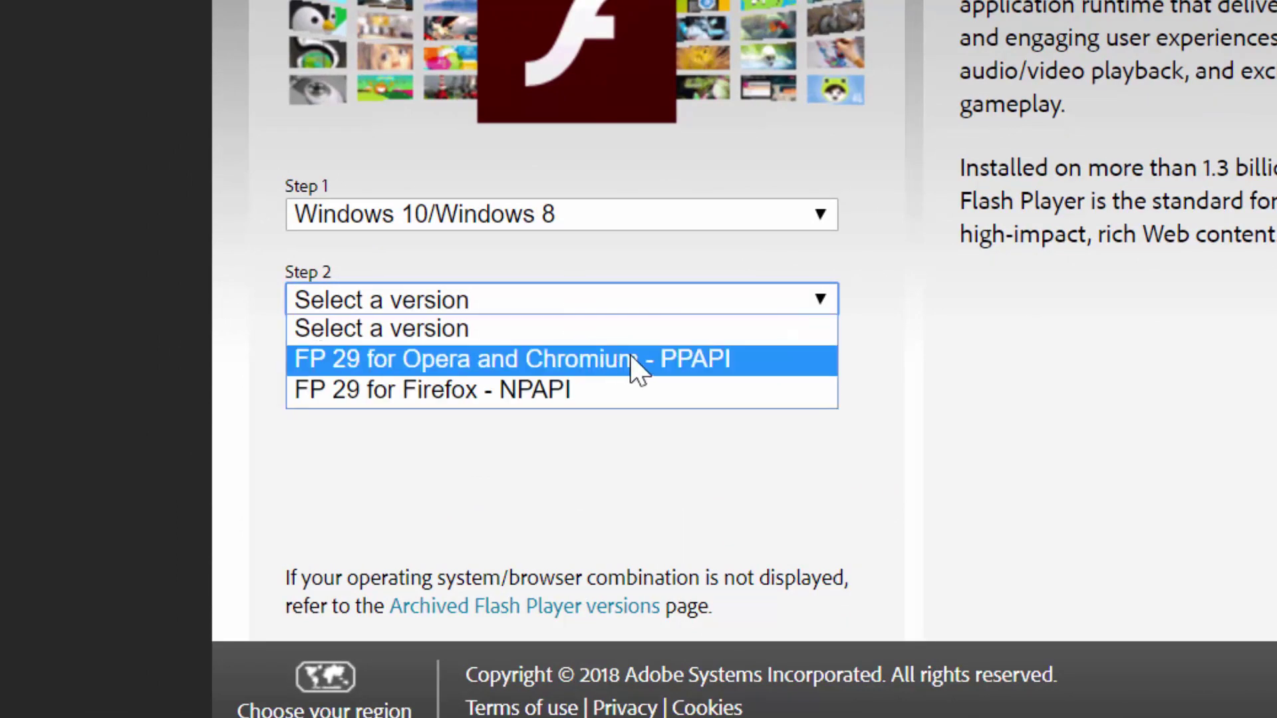
left_click(747, 369)
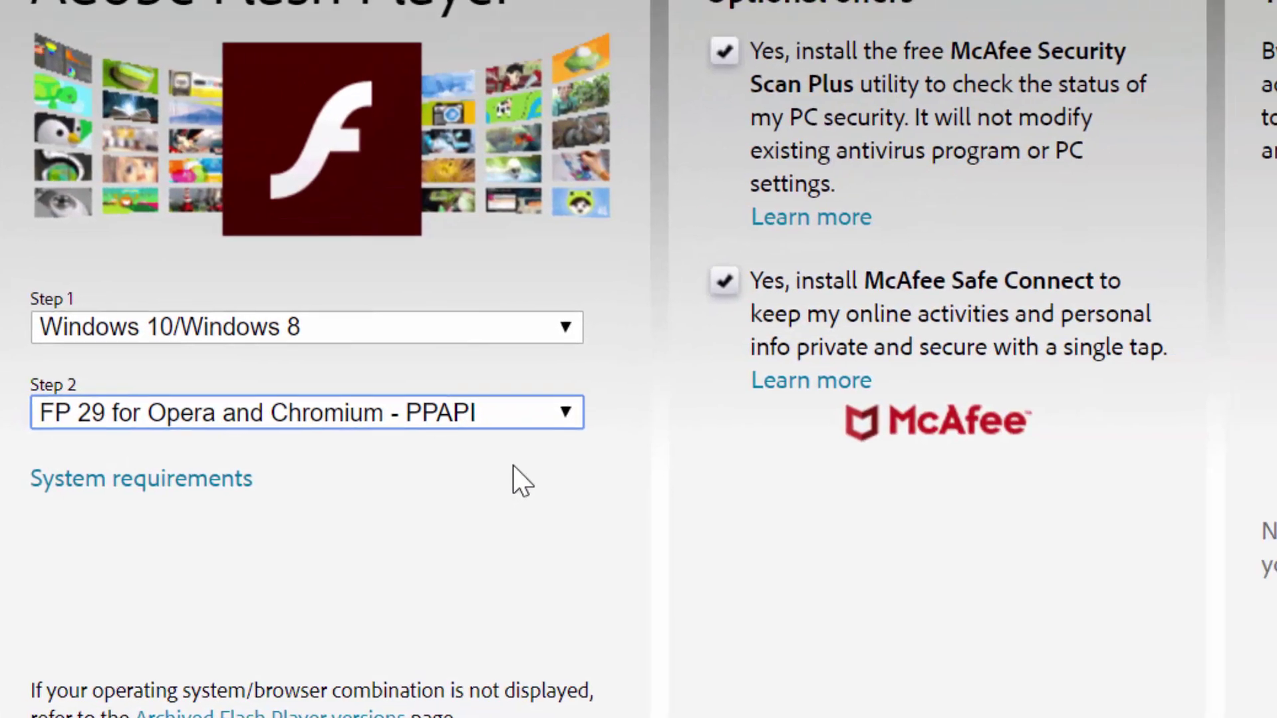
left_click(725, 51)
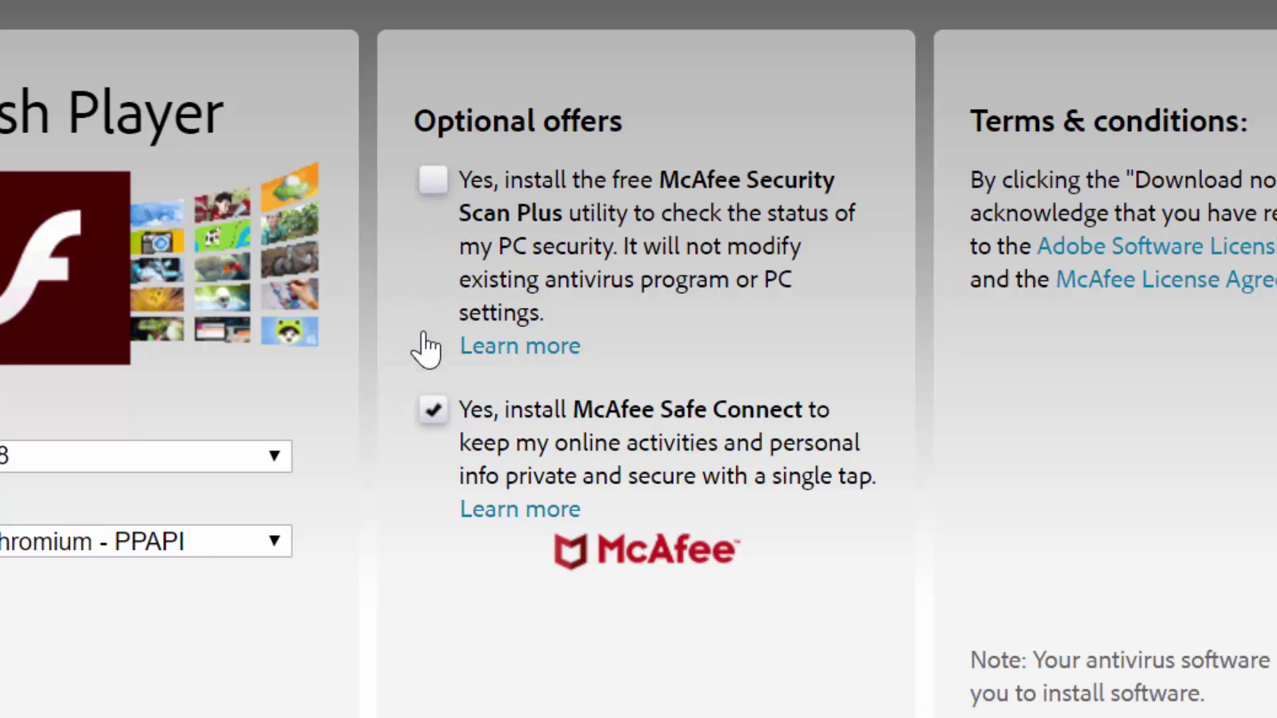
left_click(430, 412)
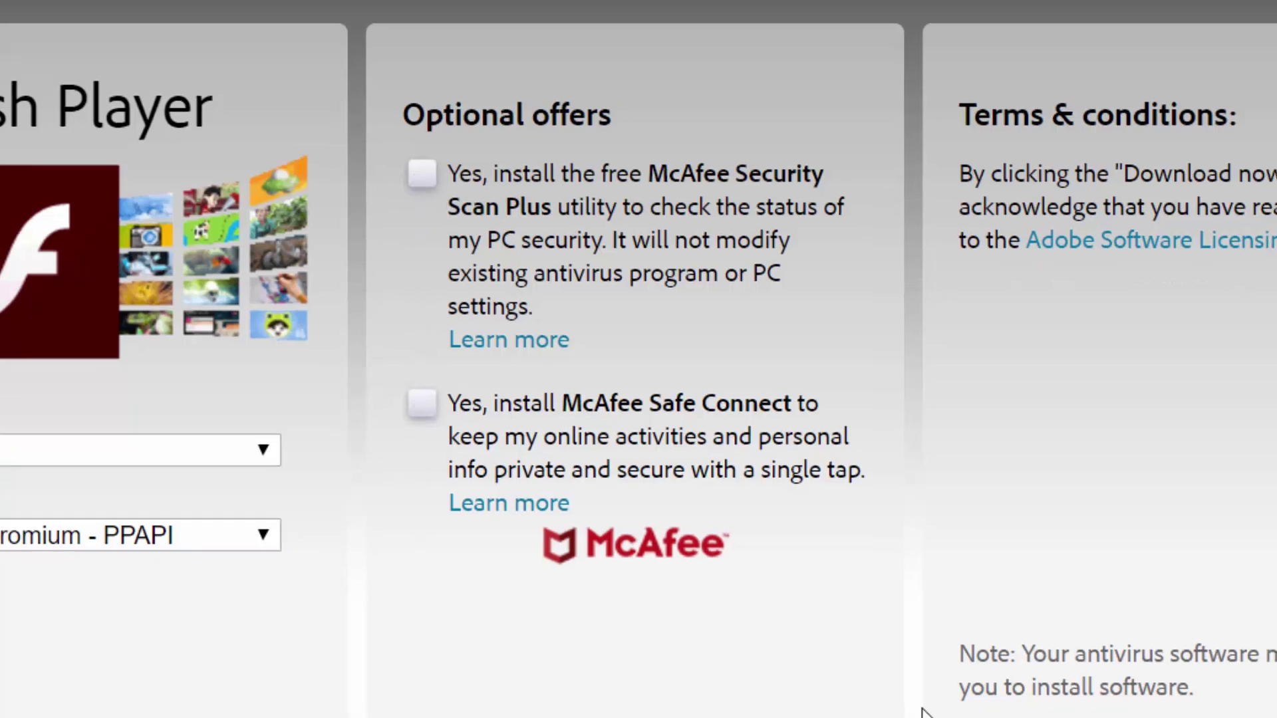